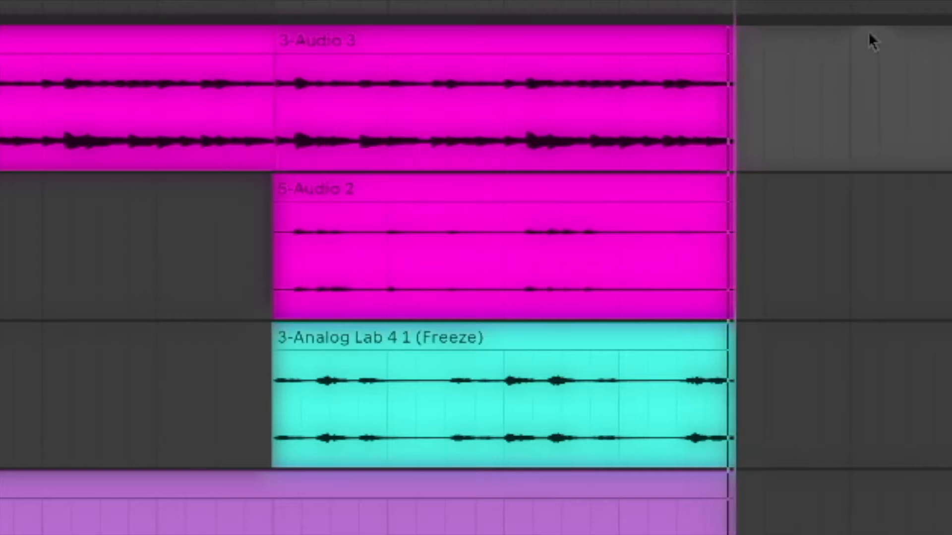
Step: Play back the melody loop from the start and look over the second audio layer that enters at bar 5
left_click(201, 110)
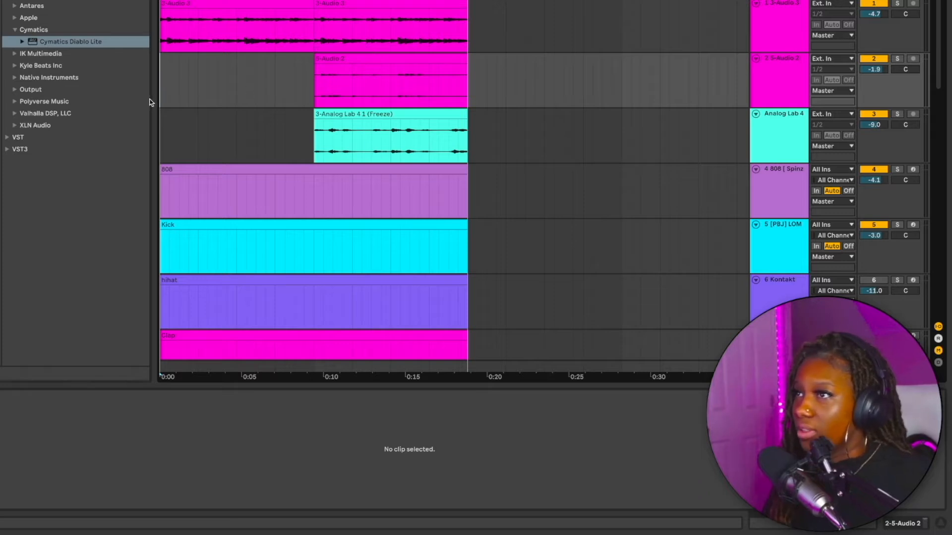
key("space")
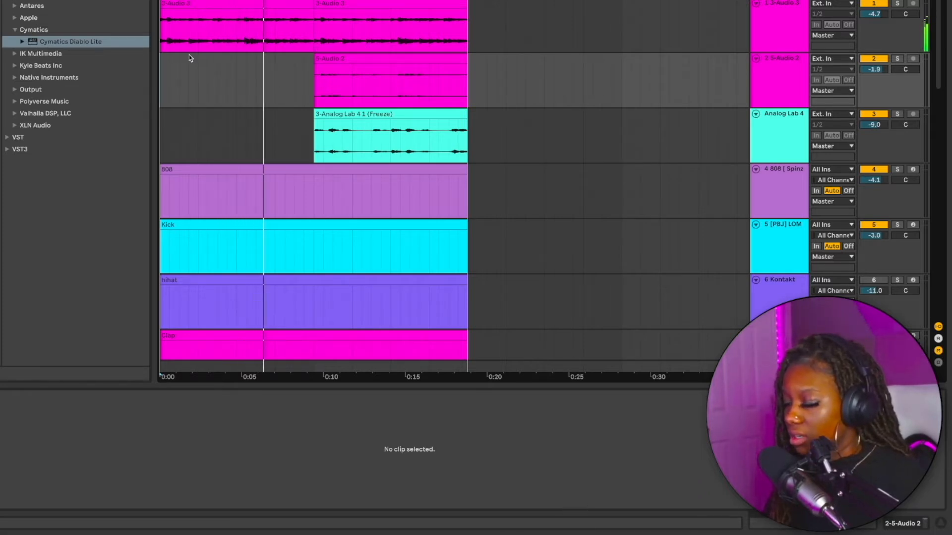
key("space")
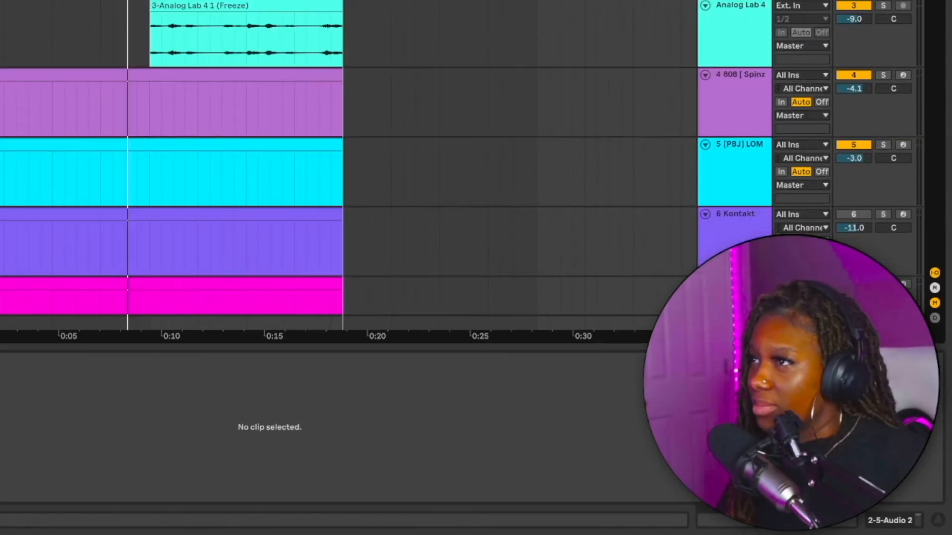
left_click(258, 2)
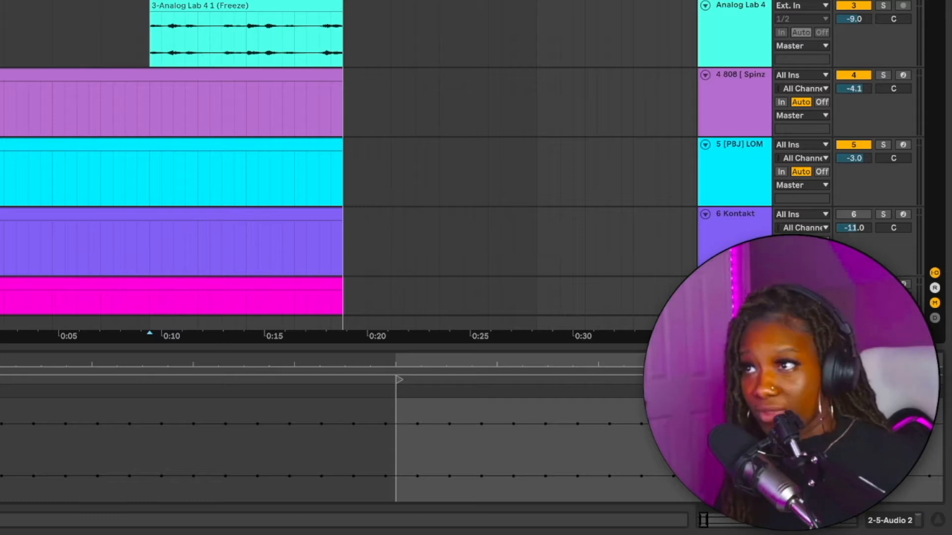
key("Delete")
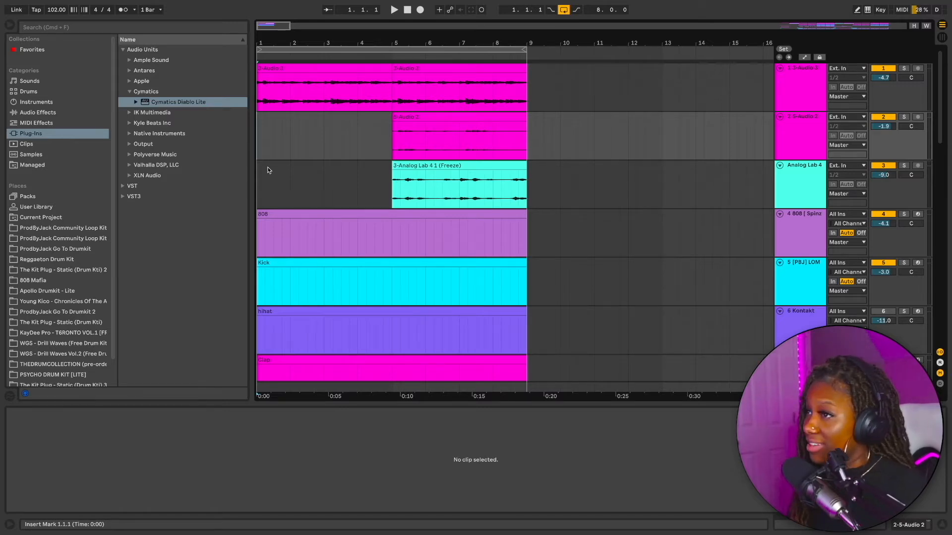
scroll(311, 236, "down", 2)
scroll(307, 195, "up", 2)
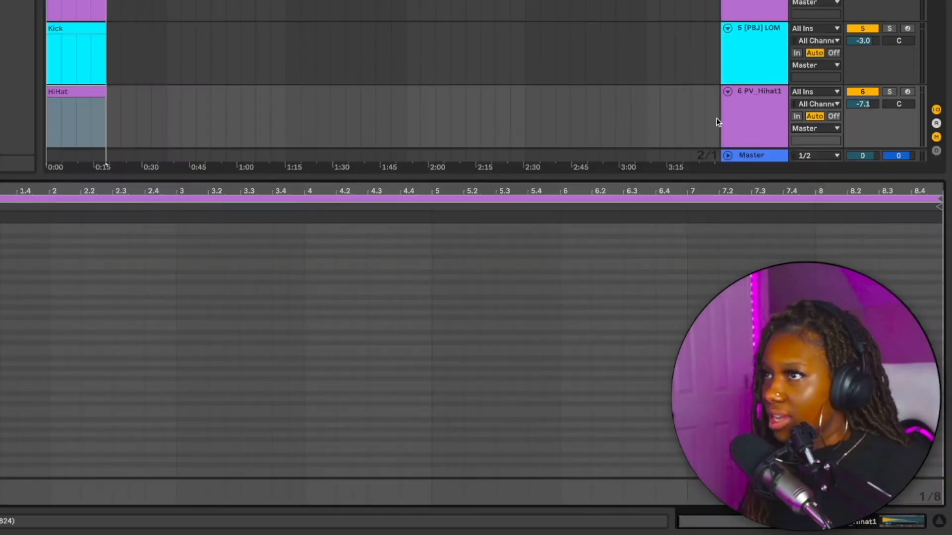
Step: Arm the hi-hat track and duplicate the first four bars of the HiHat clip into bars 5–8
left_click(906, 92)
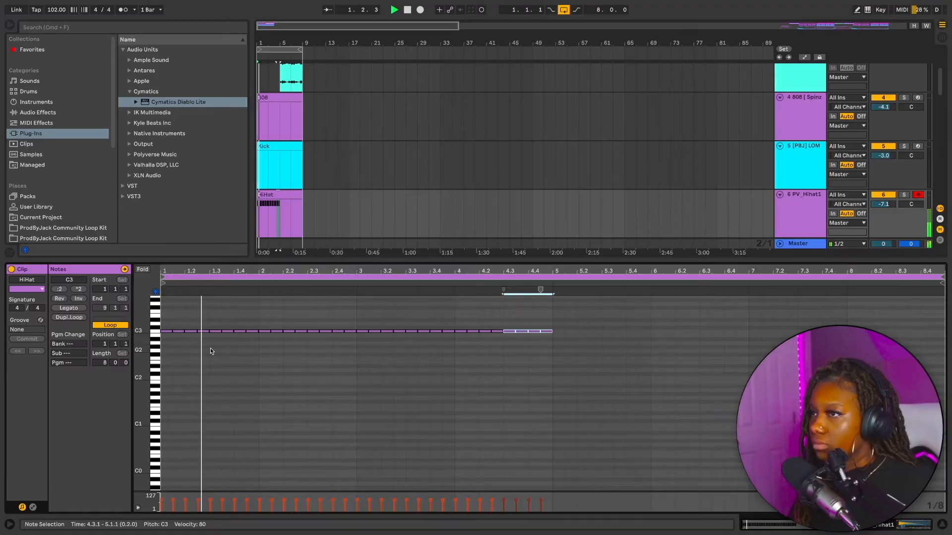
left_click_drag(299, 196, 233, 209)
key("super+e")
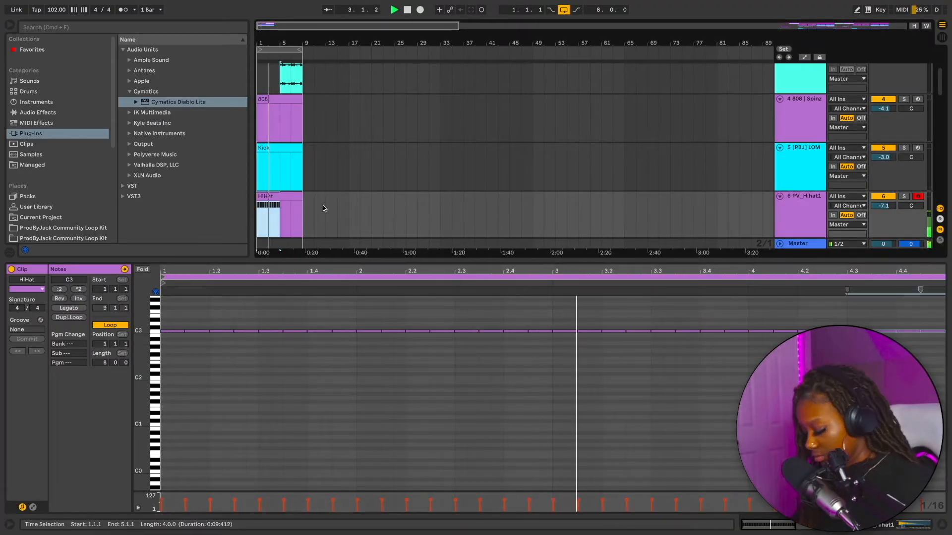
left_click(293, 219)
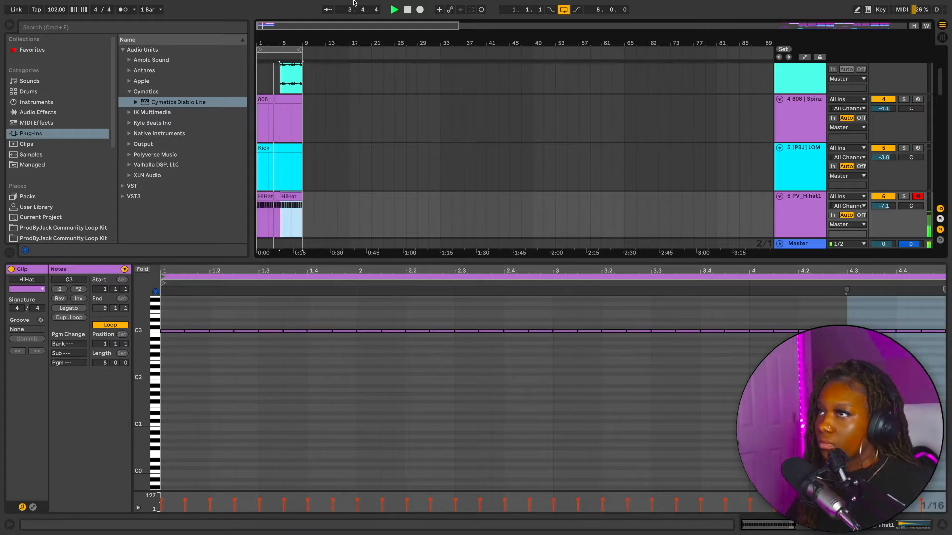
left_click_drag(281, 38, 329, 51)
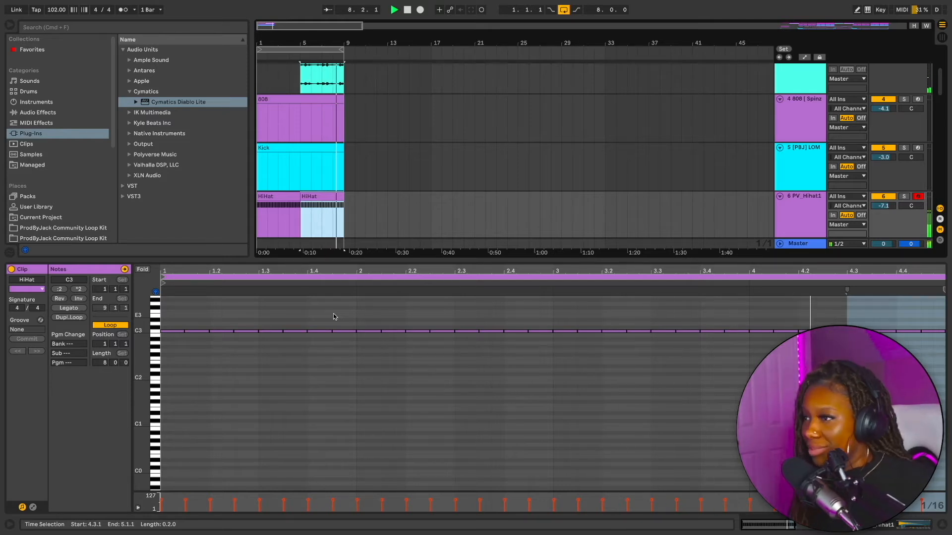
Step: Play back the second half of the repeated hi-hat pattern to review its evenly spaced C3 notes
key("space")
left_click(163, 320)
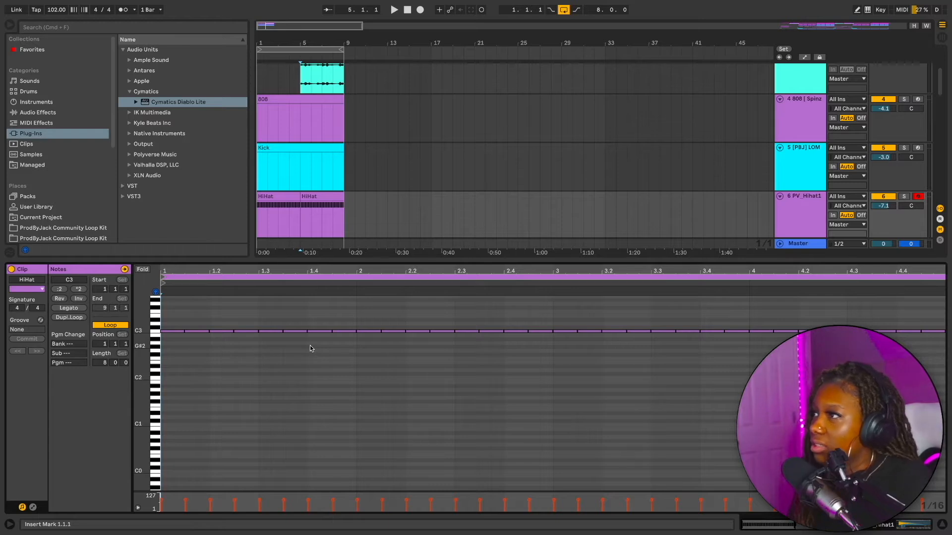
key("space")
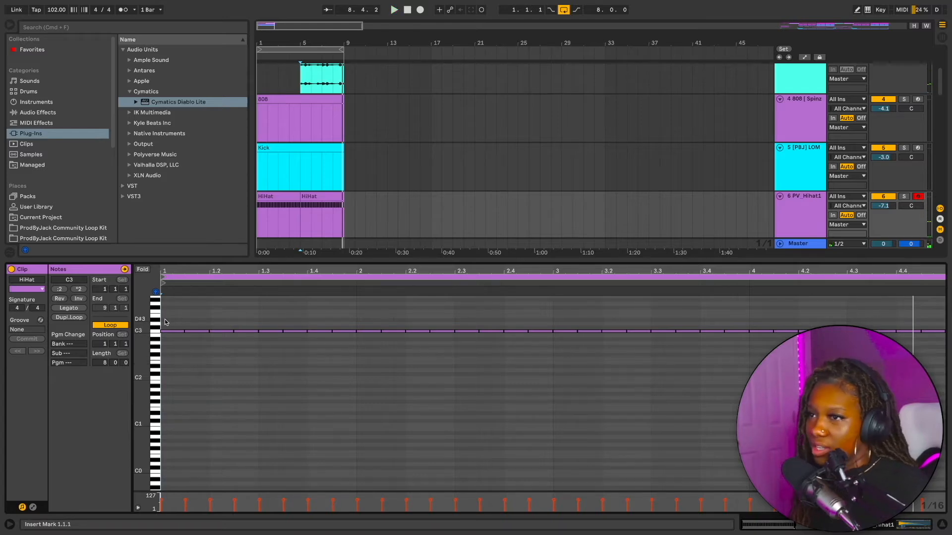
left_click_drag(172, 272, 180, 298)
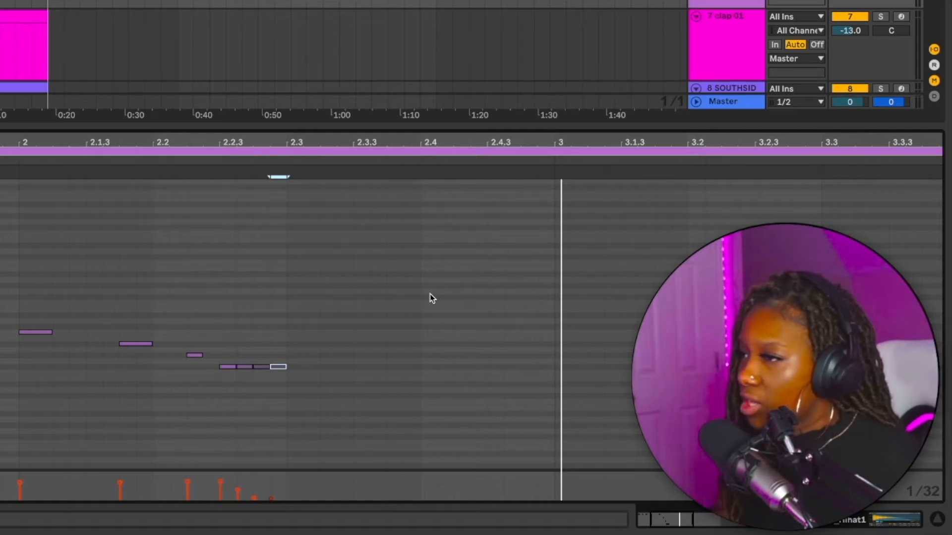
Step: Duplicate the revised two-bar HiHat clip over bars 3–4
scroll(430, 298, "left", 5)
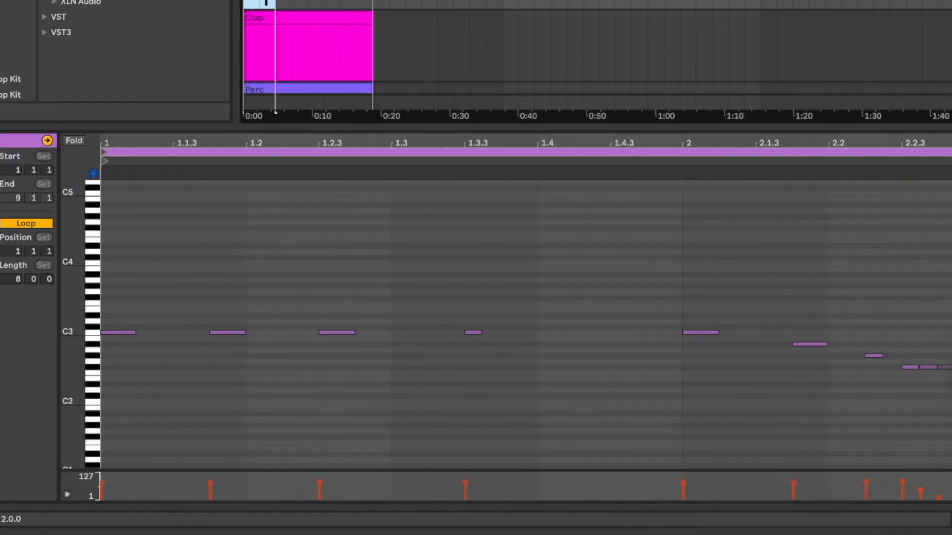
left_click_drag(524, 141, 225, 25)
left_click(274, 17)
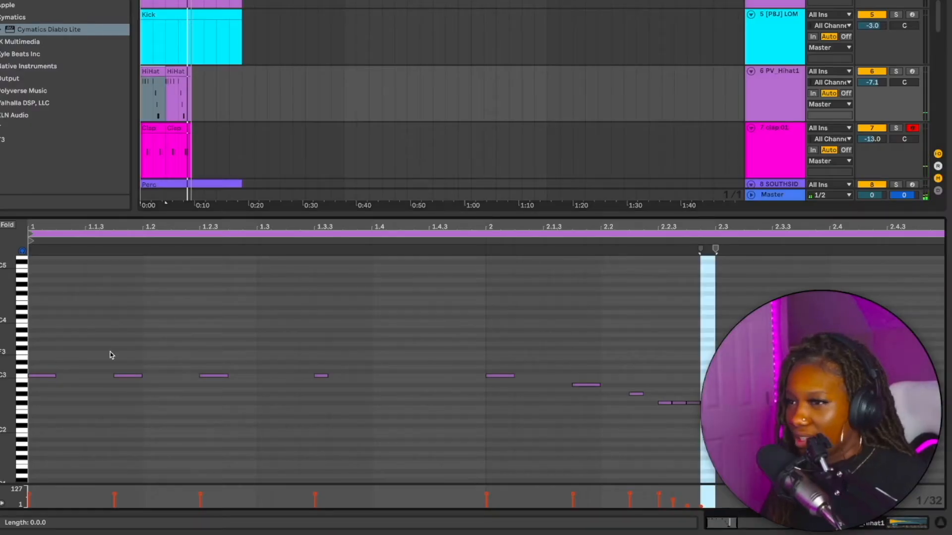
left_click_drag(504, 222, 344, 221)
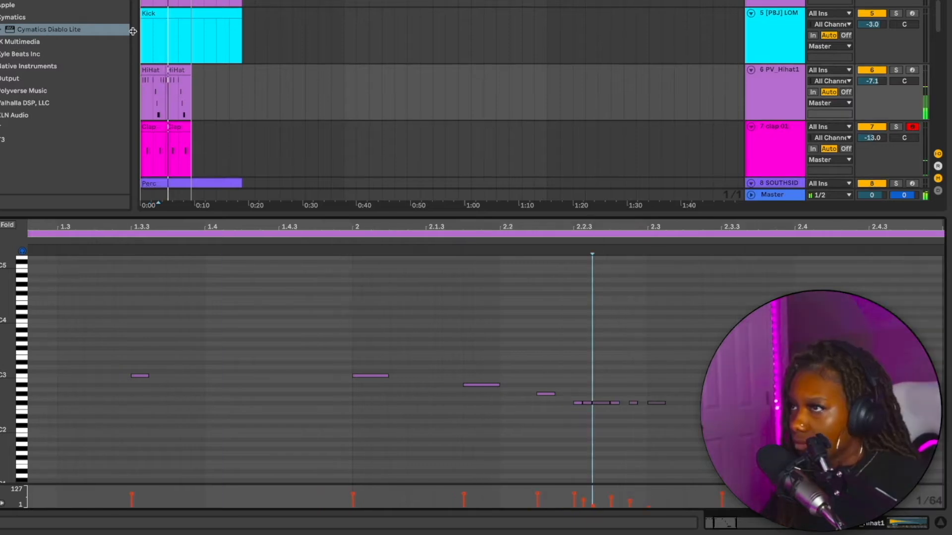
left_click(153, 69)
key("super+d")
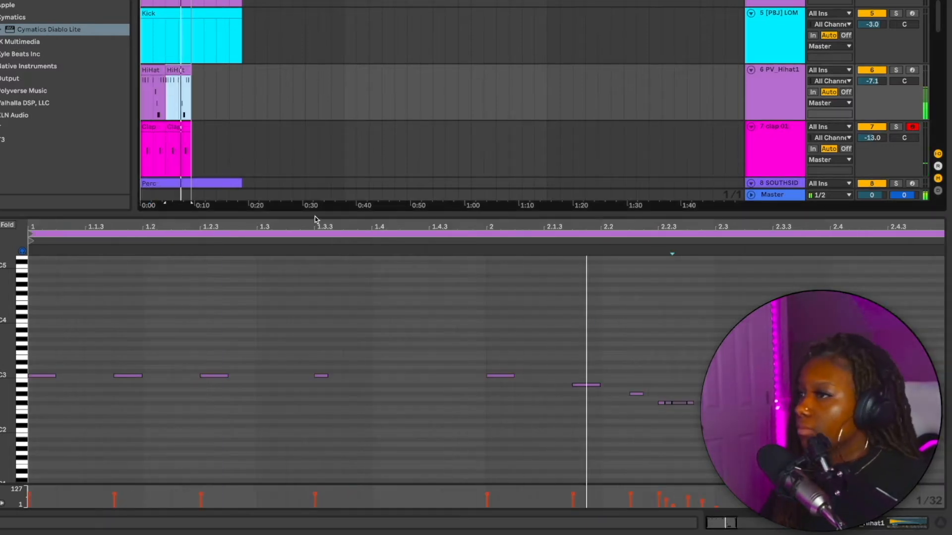
left_click(224, 113)
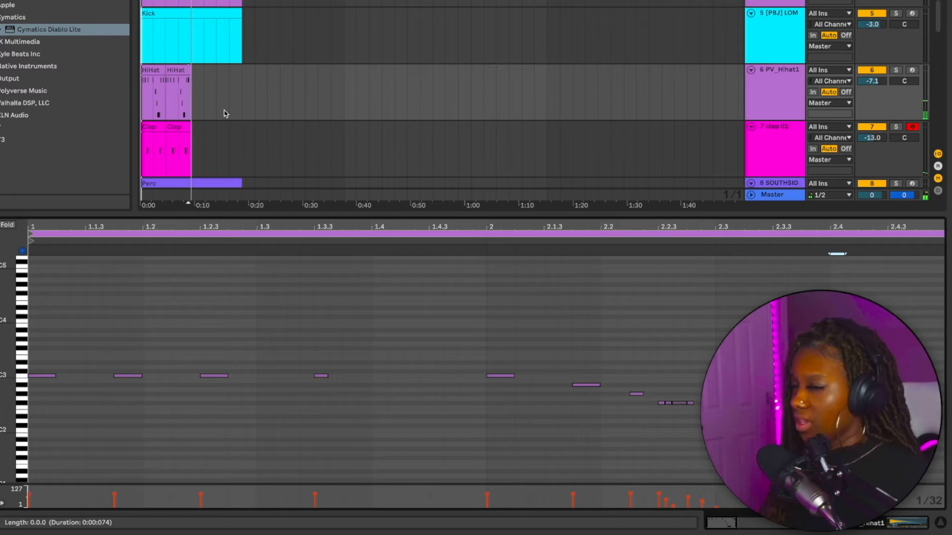
Step: Examine the pitches, spacing and velocities of the descending hi-hat roll in bar 2 of the clip
left_click_drag(143, 106, 190, 191)
left_click(141, 104)
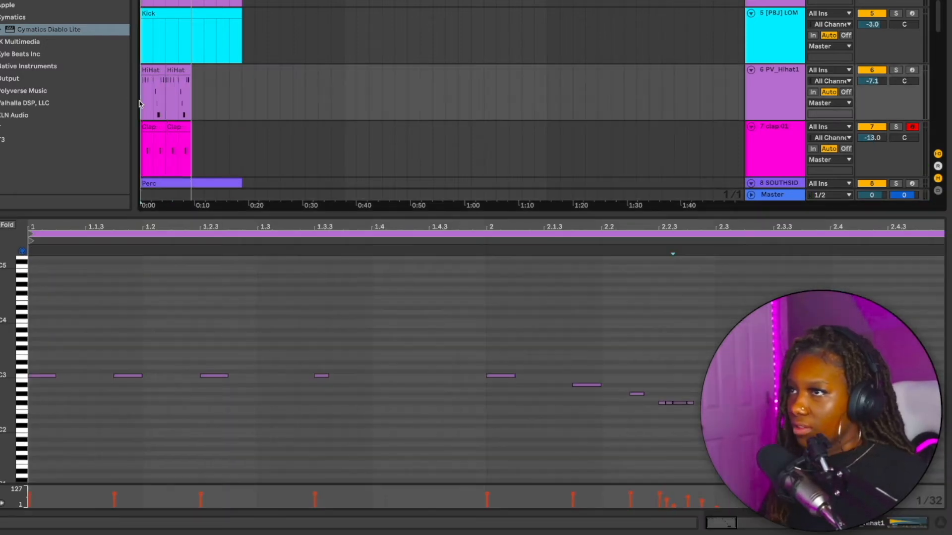
left_click(149, 69)
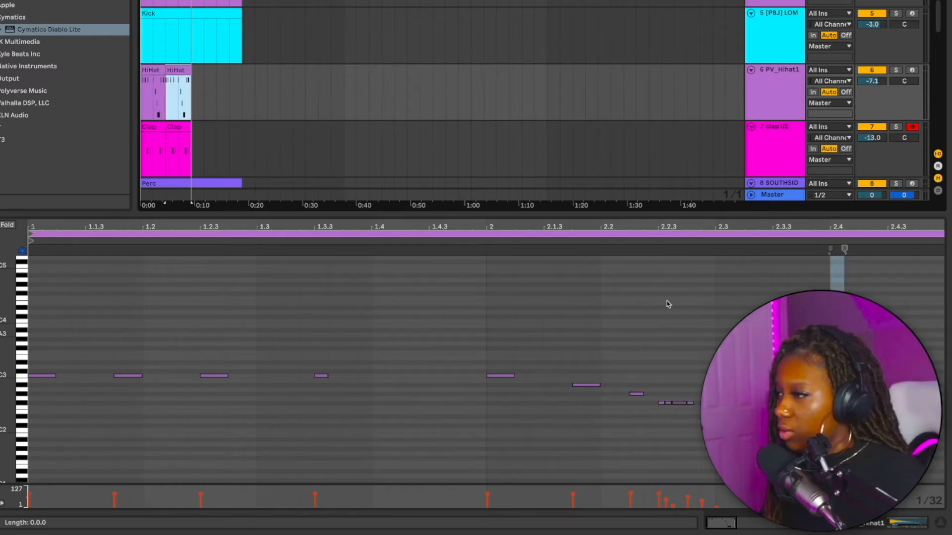
left_click(666, 272)
mouse_move(76, 231)
left_mouse_down()
mouse_move(75, 273)
mouse_move(48, 204)
left_mouse_up()
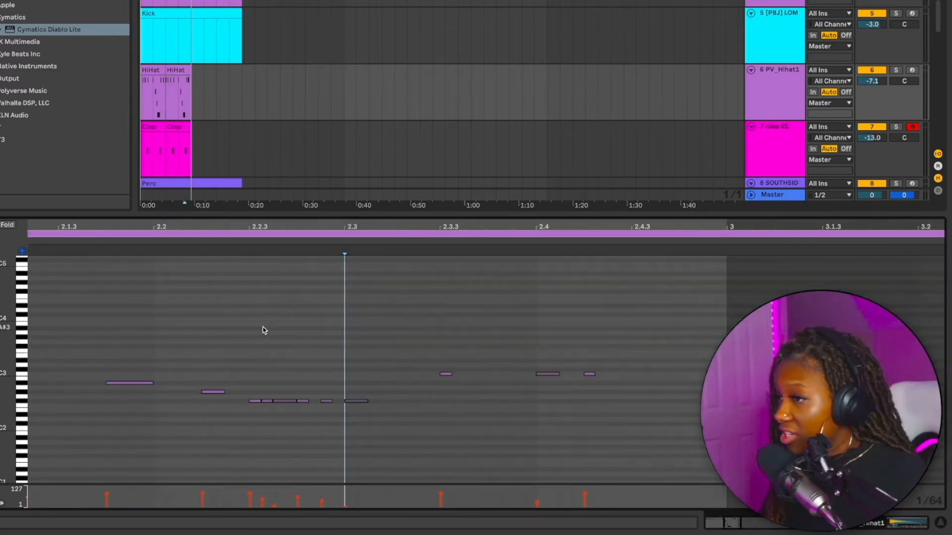
scroll(268, 326, "left", 5)
mouse_move(439, 228)
left_mouse_down()
mouse_move(440, 246)
mouse_move(439, 228)
left_mouse_up()
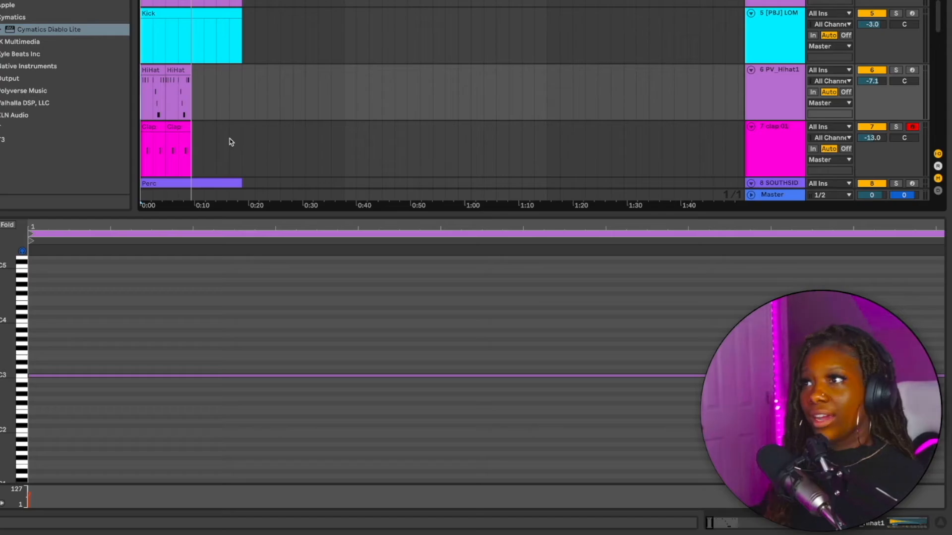
left_click(169, 73)
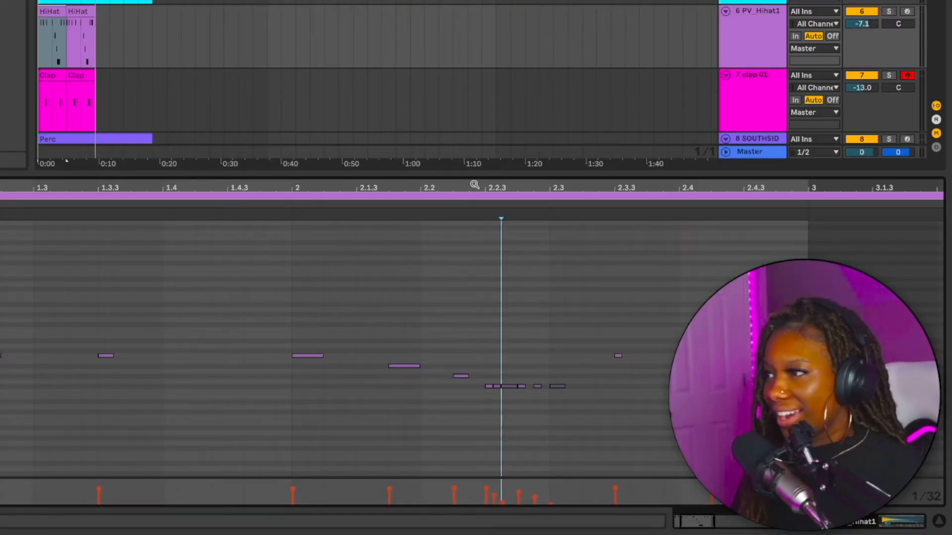
left_click_drag(465, 189, 407, 189)
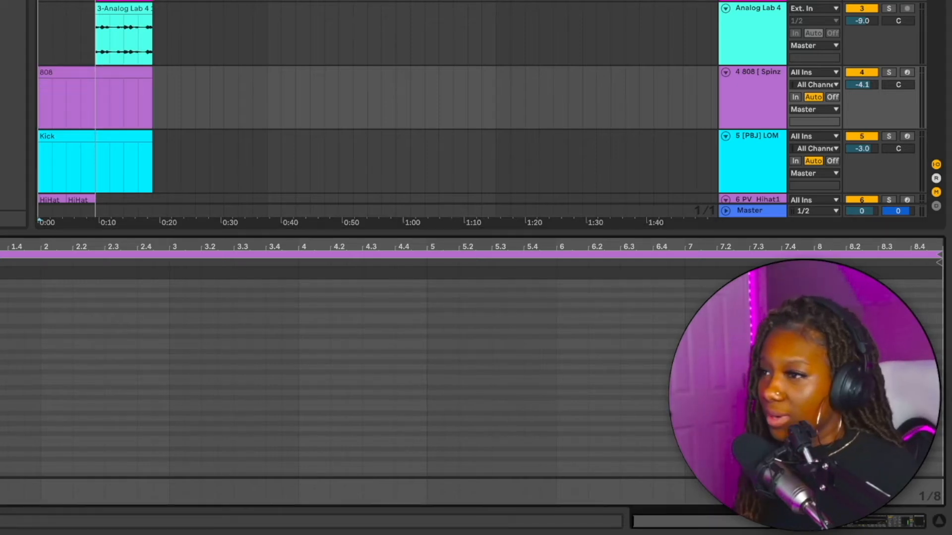
Step: Shift the short C#3 note of the 808 pattern to beat 1.4 and add another C#3 note in bar 3
key("space")
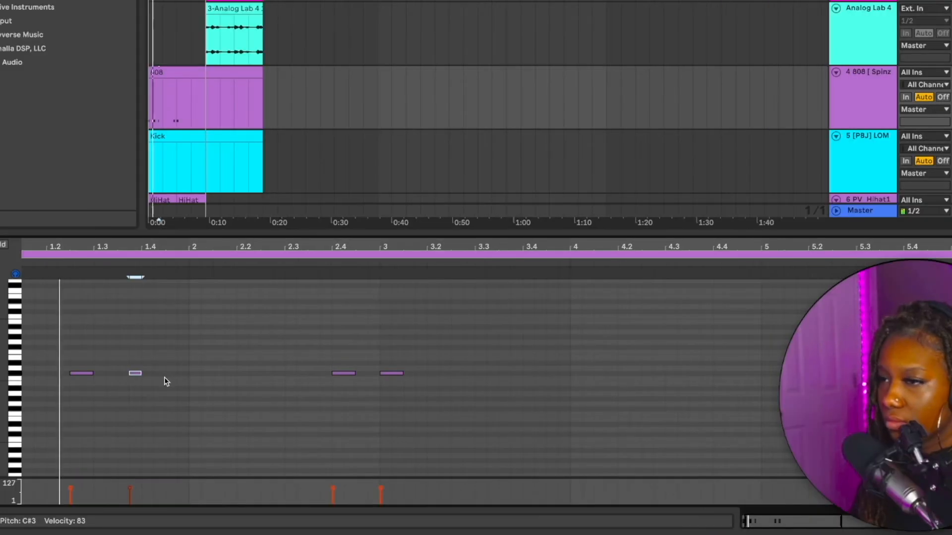
key("Right")
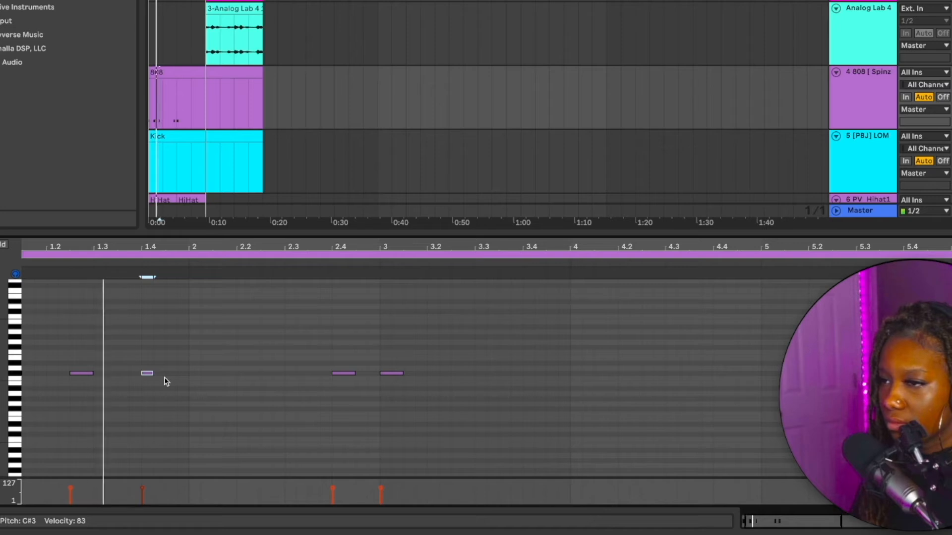
scroll(272, 378, "right", 1)
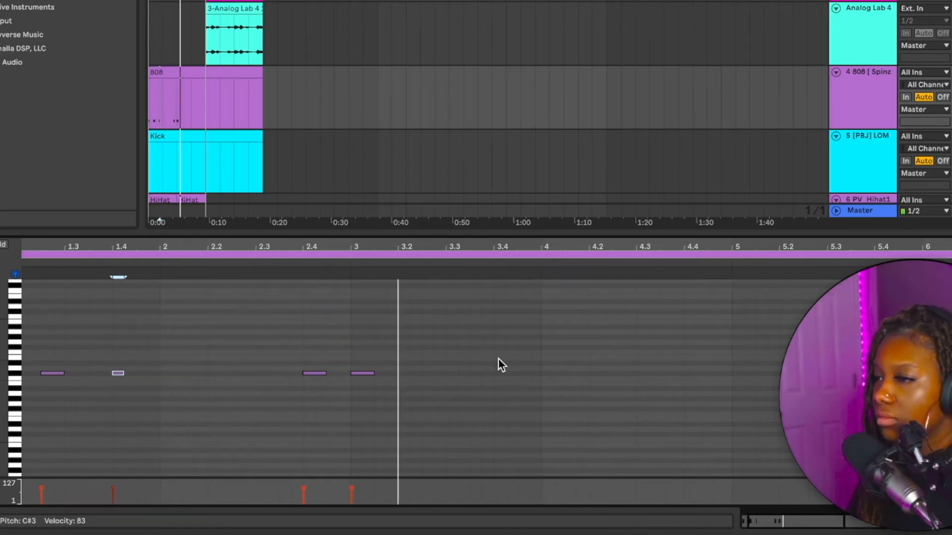
scroll(476, 387, "left", 2)
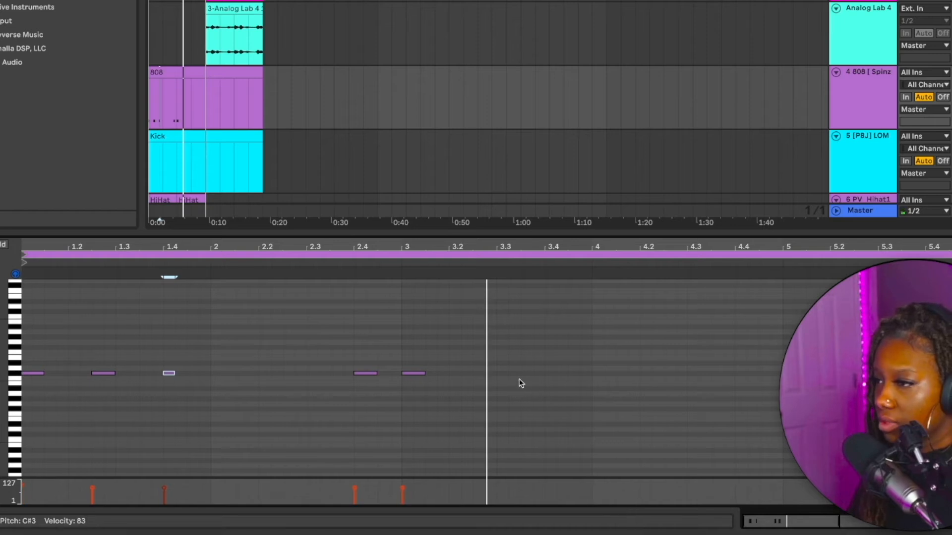
key("space")
double_click(521, 377)
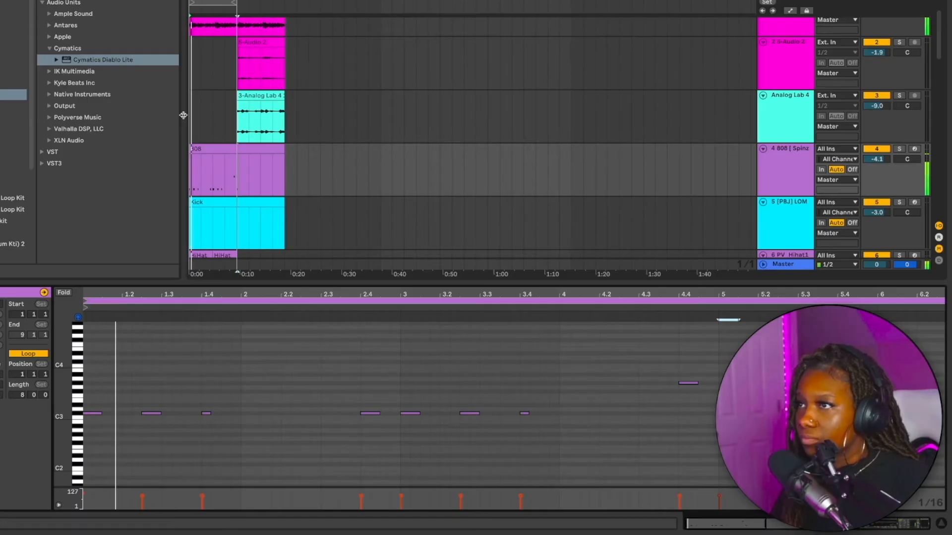
Step: Play back the 808 clip from the start to review its pattern with the melody
left_click(151, 39)
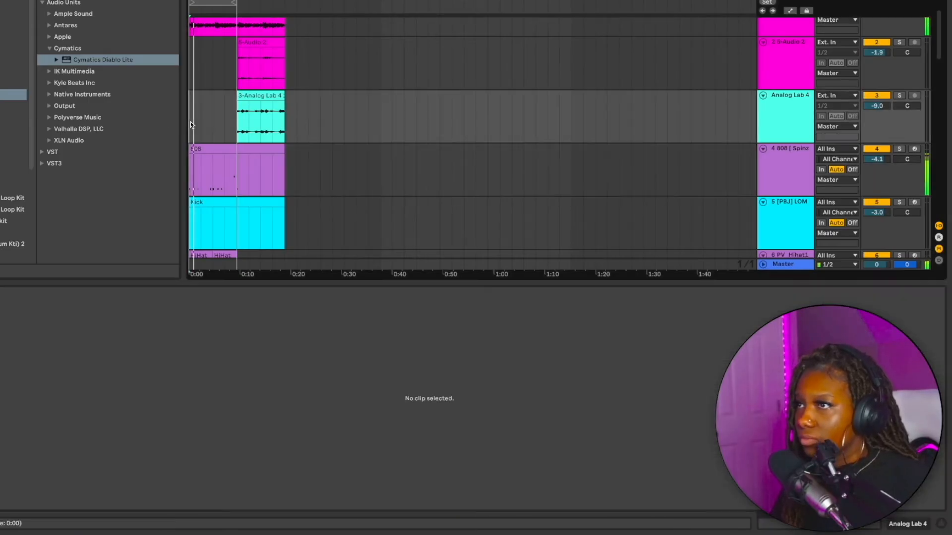
left_click(217, 148)
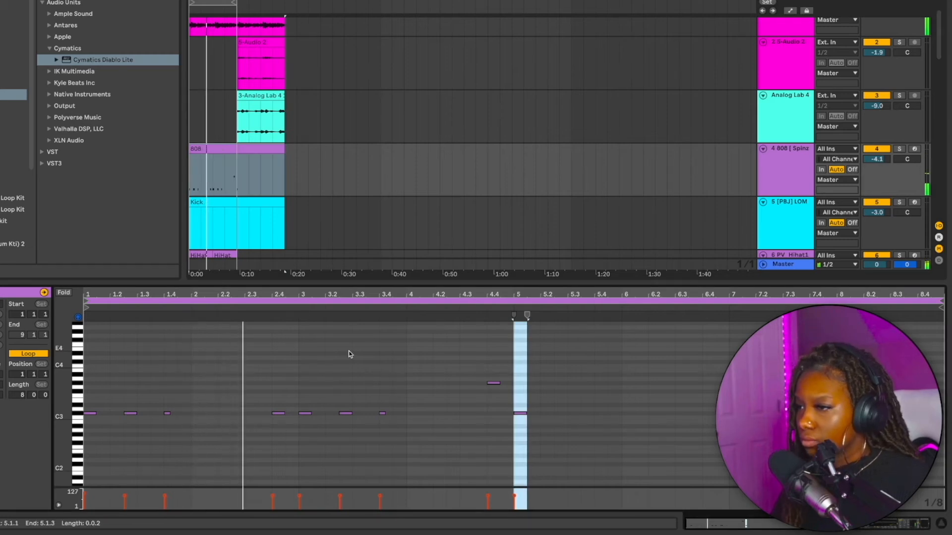
left_click(305, 362)
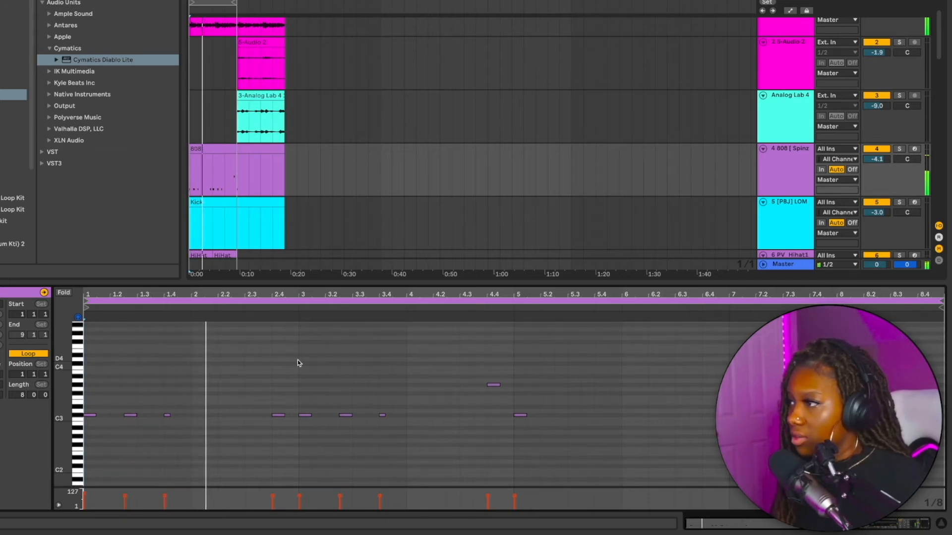
key("space")
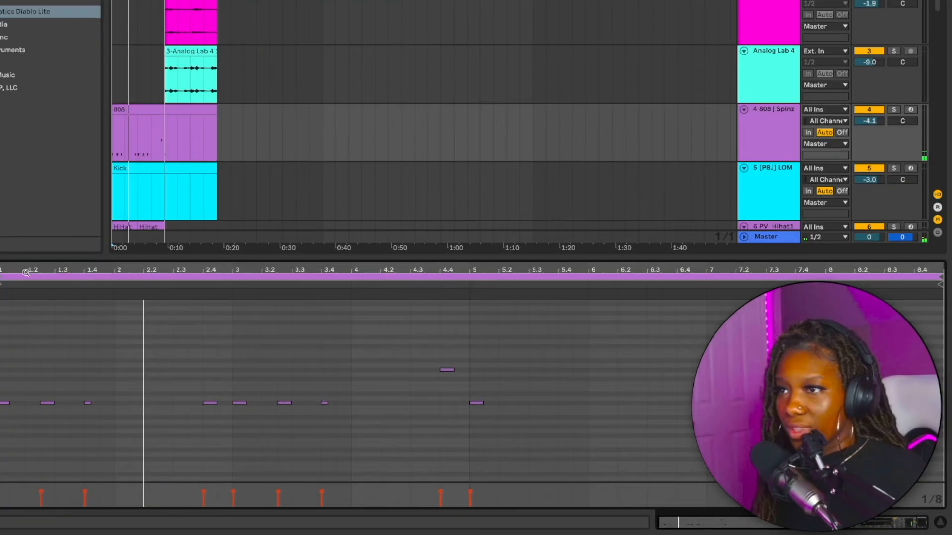
Step: Lower the velocity of the short C#3 note at 3.2.2 in the 808 clip
left_click_drag(110, 297, 120, 294)
scroll(276, 356, "left", 1)
left_click_drag(288, 299, 290, 296)
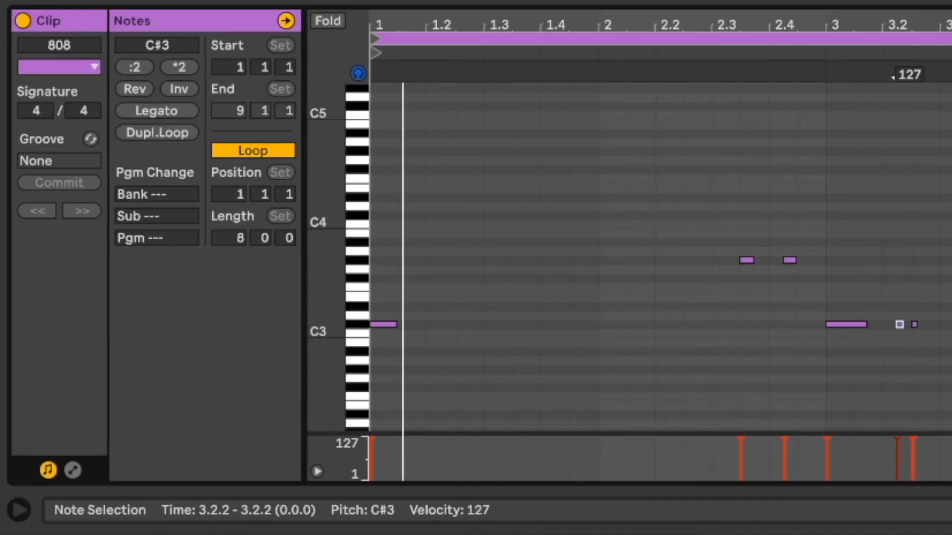
left_click_drag(884, 439, 885, 452)
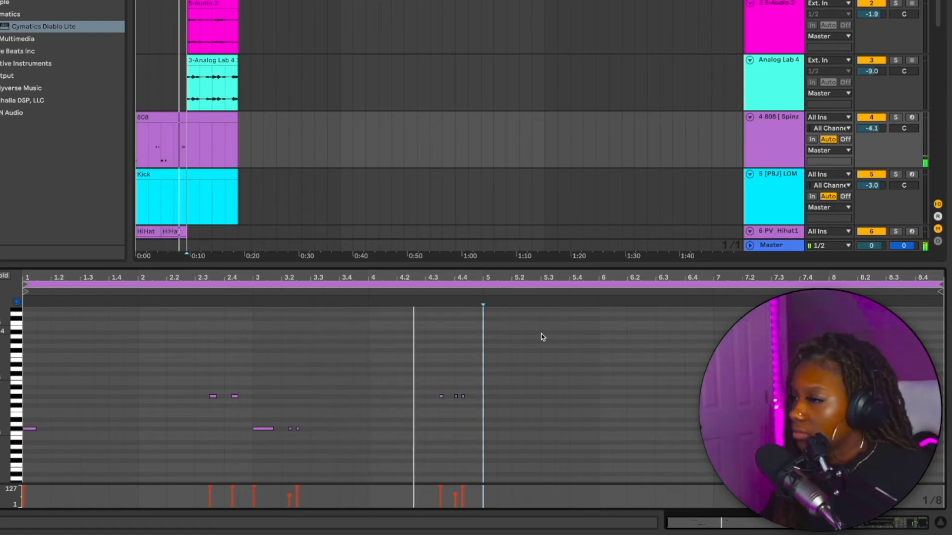
Step: Stop playback, survey the whole arrangement across all tracks, and return to its first eight bars
key("space")
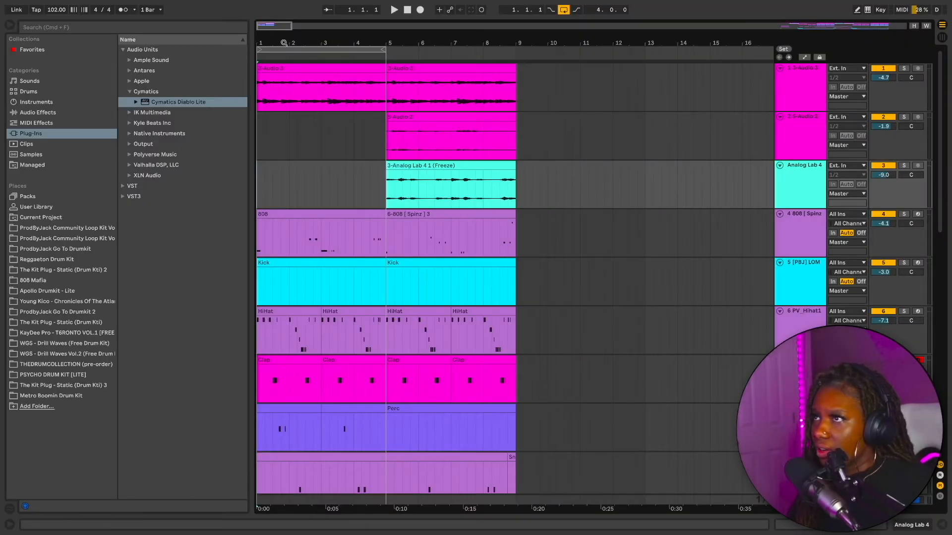
scroll(539, 215, "down", 3)
scroll(605, 202, "down", 5)
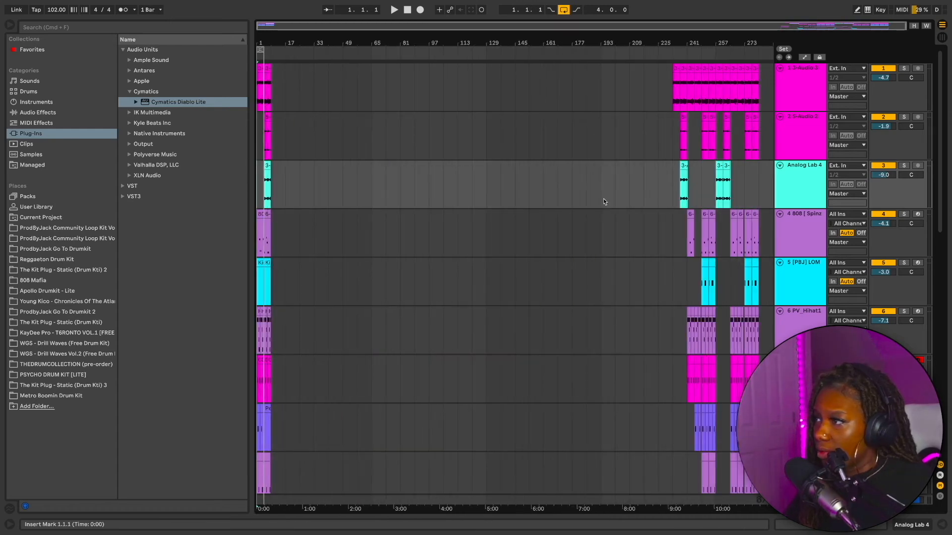
left_click(261, 284)
left_click_drag(259, 41, 470, 262)
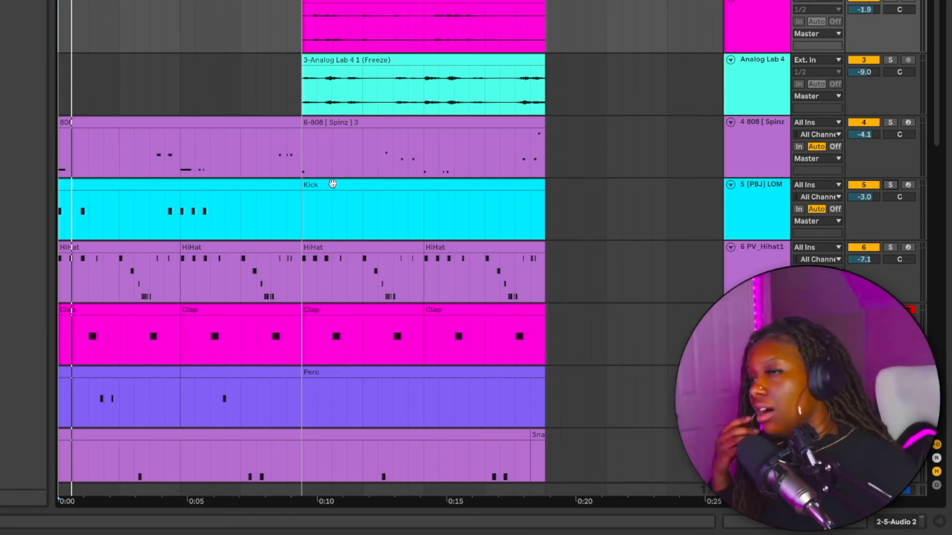
Step: Show the 808 track's device chain with its Compressor and list the available audio effects in the browser
key("shift+Tab")
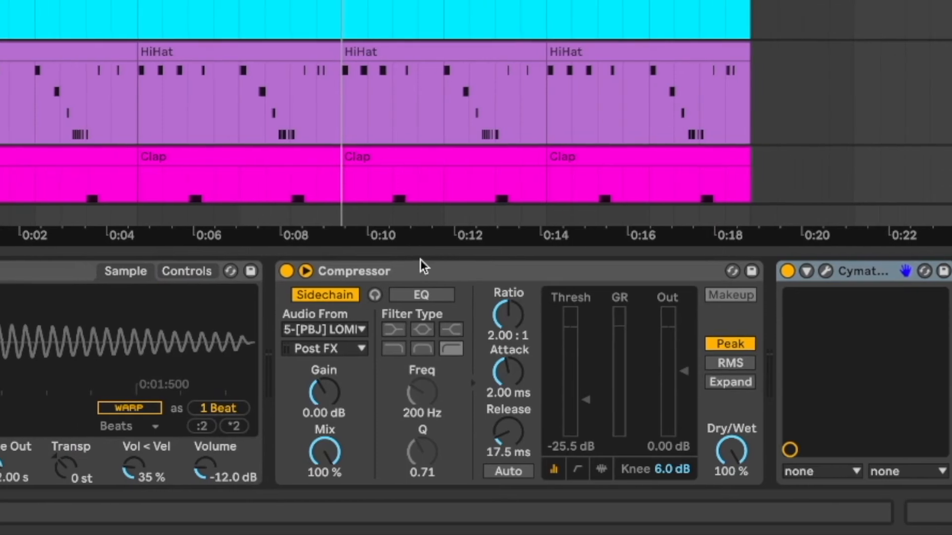
left_click(420, 267)
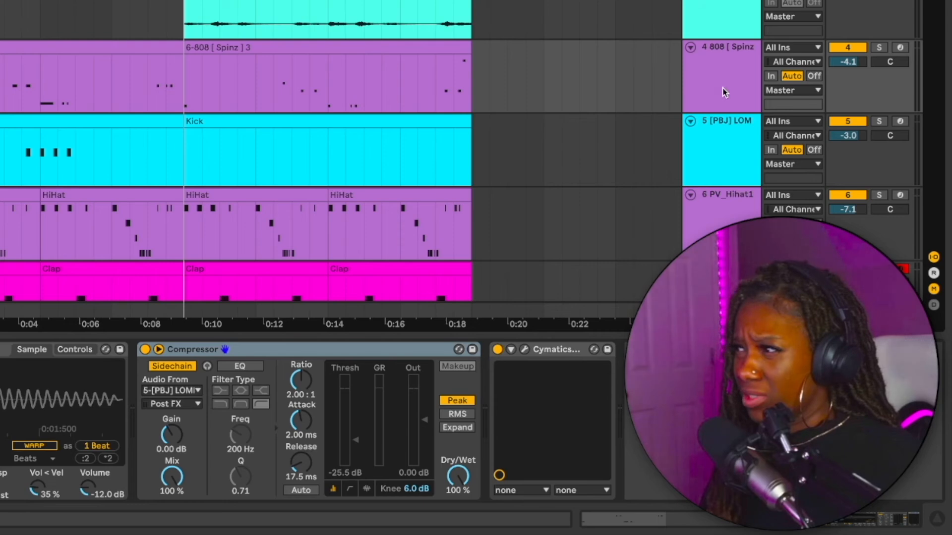
left_click(724, 92)
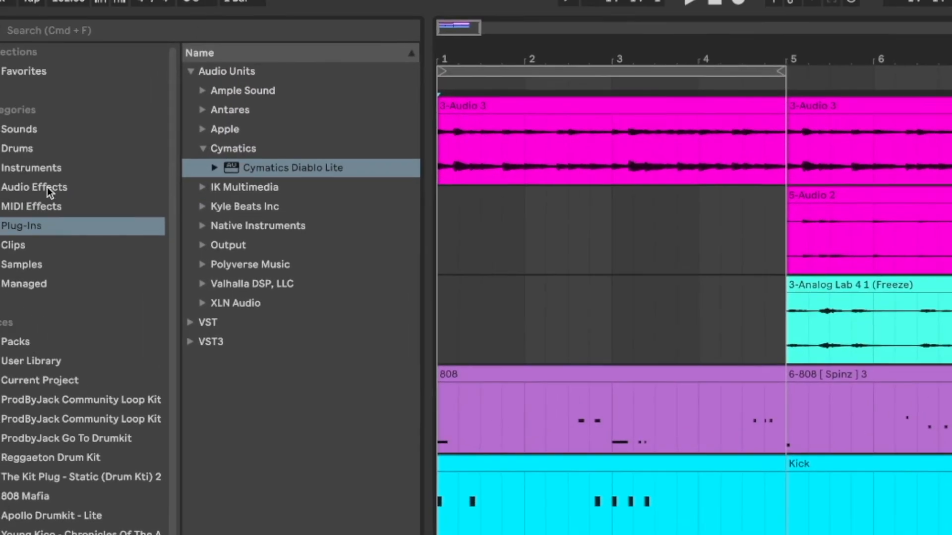
left_click(46, 186)
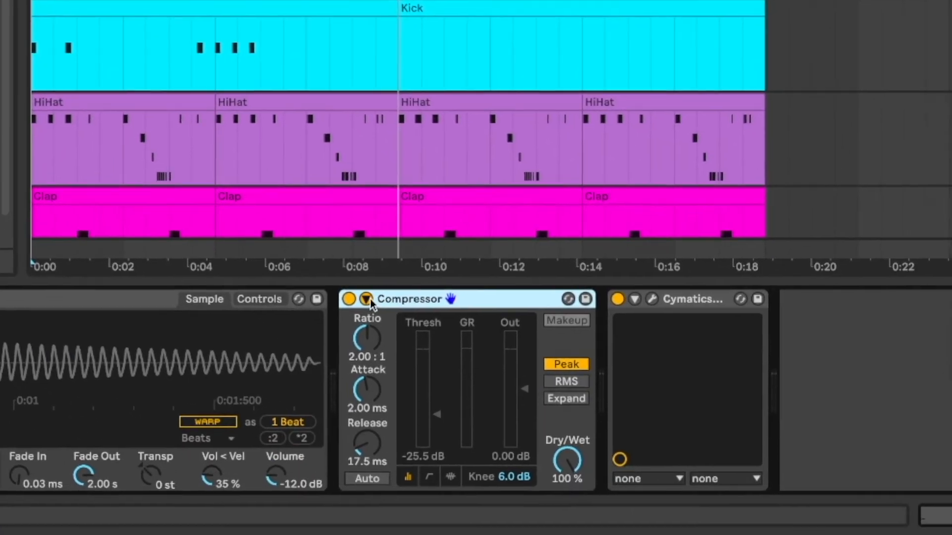
Step: Expand the 808 Compressor's sidechain section, enable Sidechain and set its audio source to the kick track, 5-[PBJ]
left_click(531, 475)
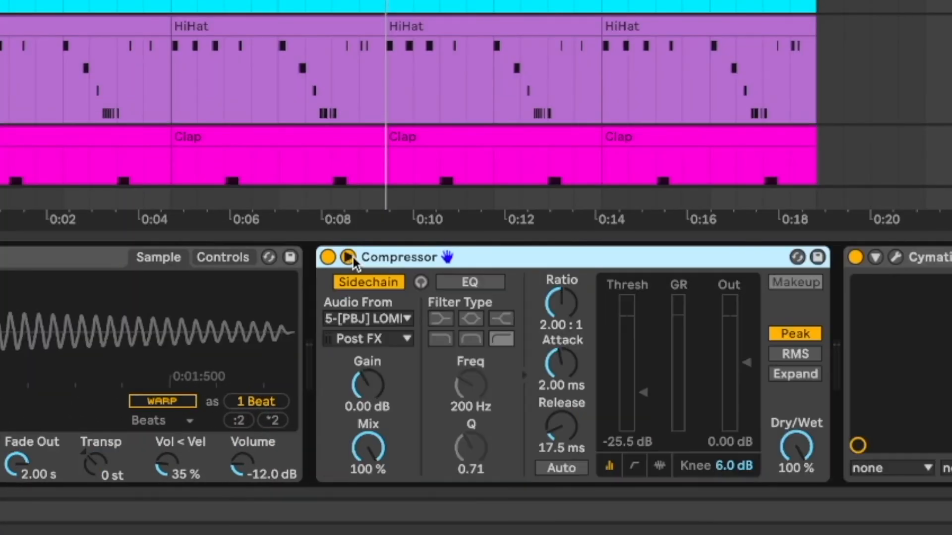
left_click(554, 492)
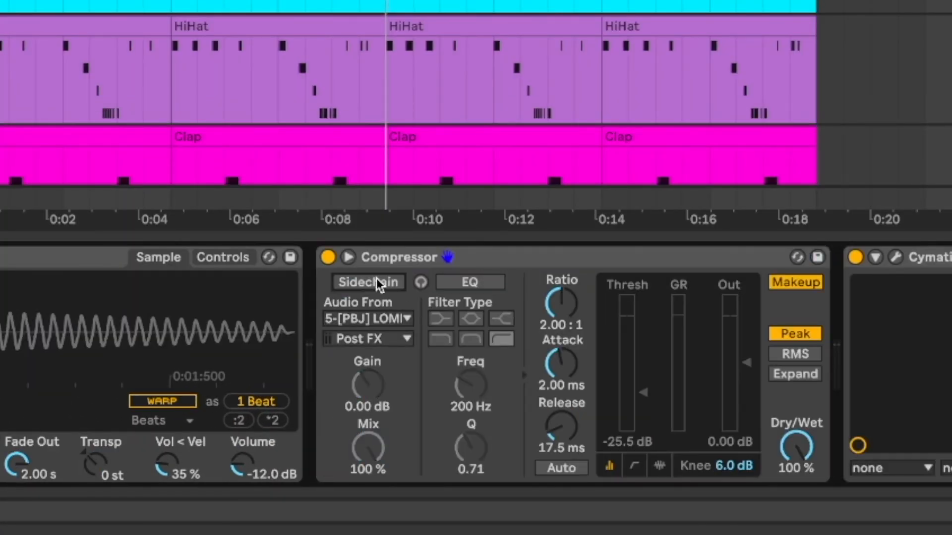
left_click(377, 281)
left_click(383, 318)
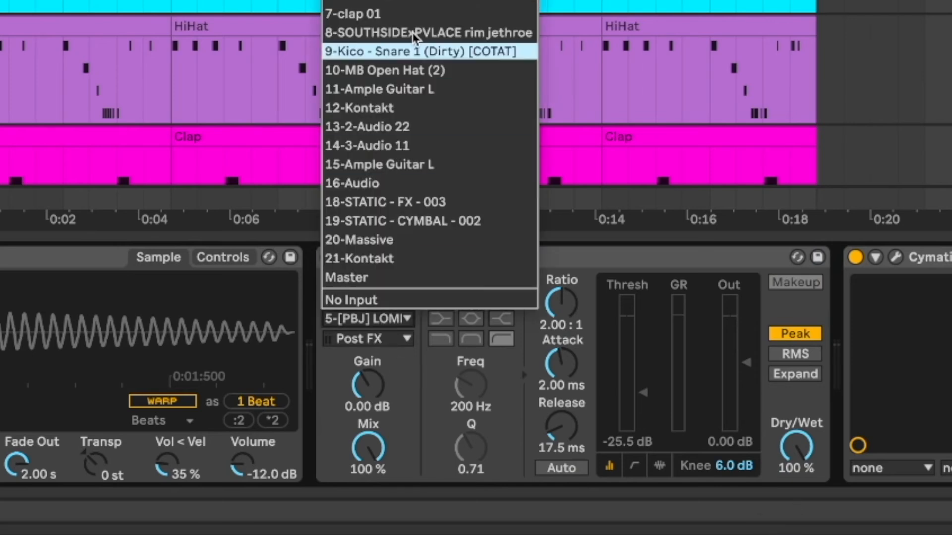
left_click(439, 379)
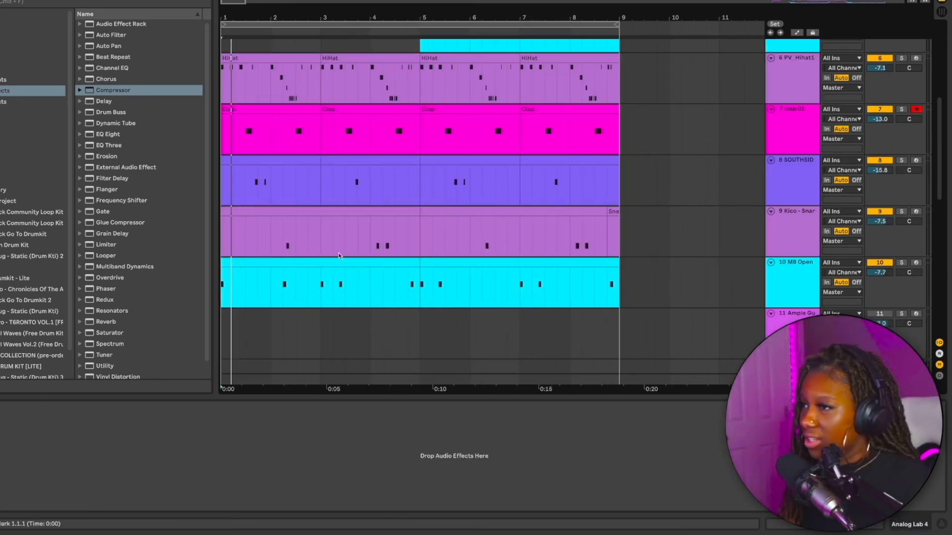
Step: Place the playback start at bar 1 on the snare track and play the drum arrangement
left_click(226, 247)
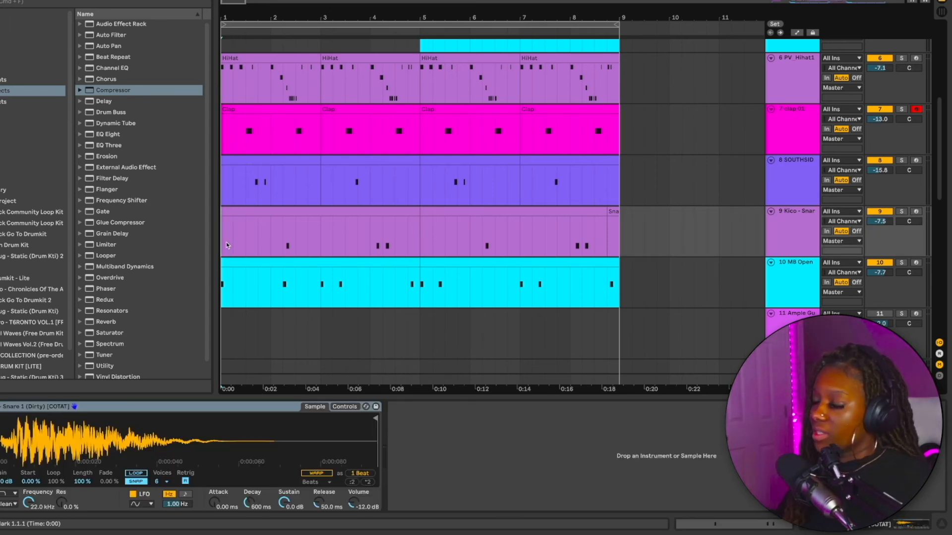
scroll(368, 147, "up", 3)
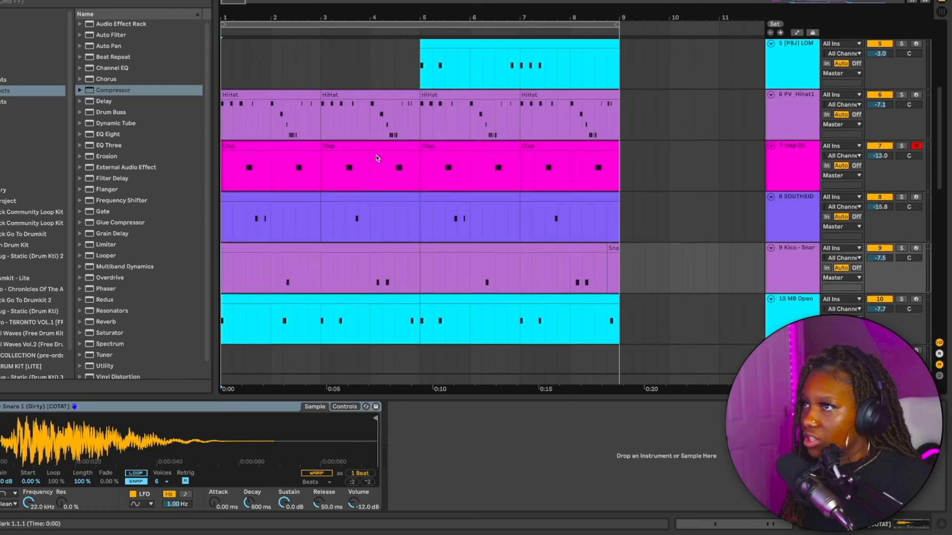
key("space")
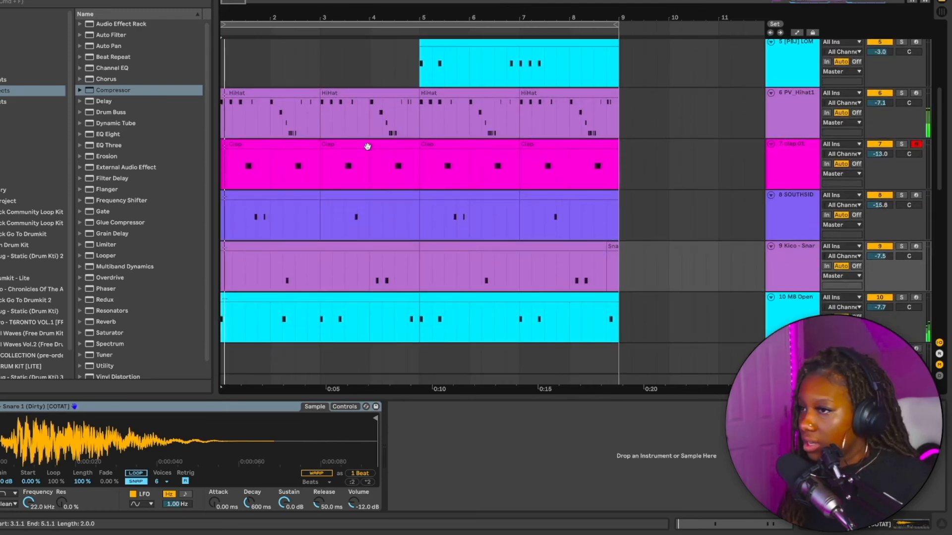